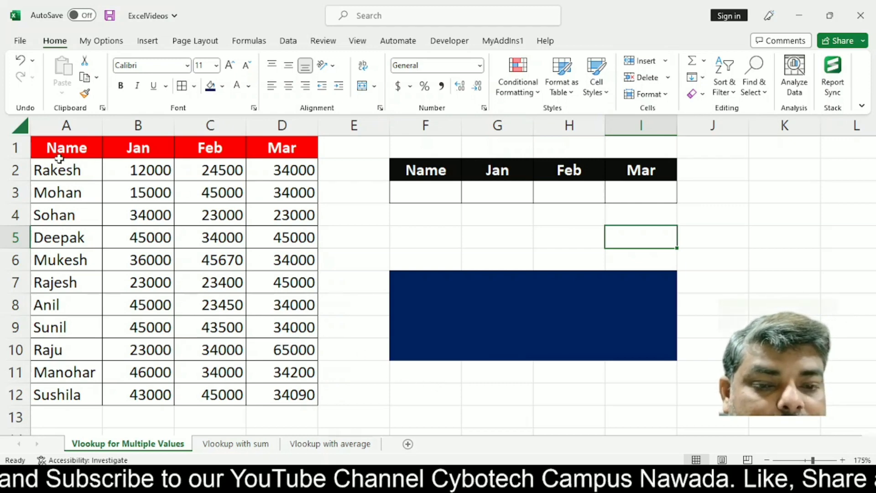
Step: Review the sales table, the name list, the lookup cell F3 and the Jan–Mar result cells
mouse_move(59, 150)
left_mouse_down()
mouse_move(281, 382)
mouse_move(283, 395)
left_mouse_up()
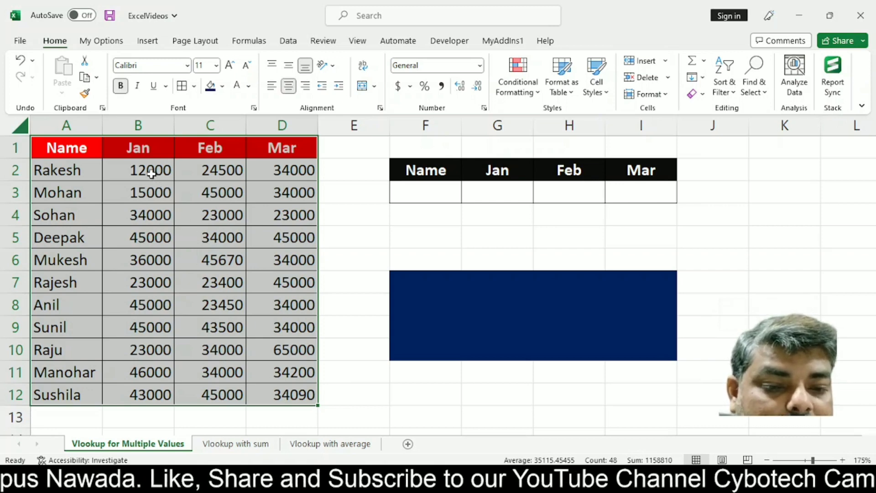
left_click_drag(151, 173, 286, 397)
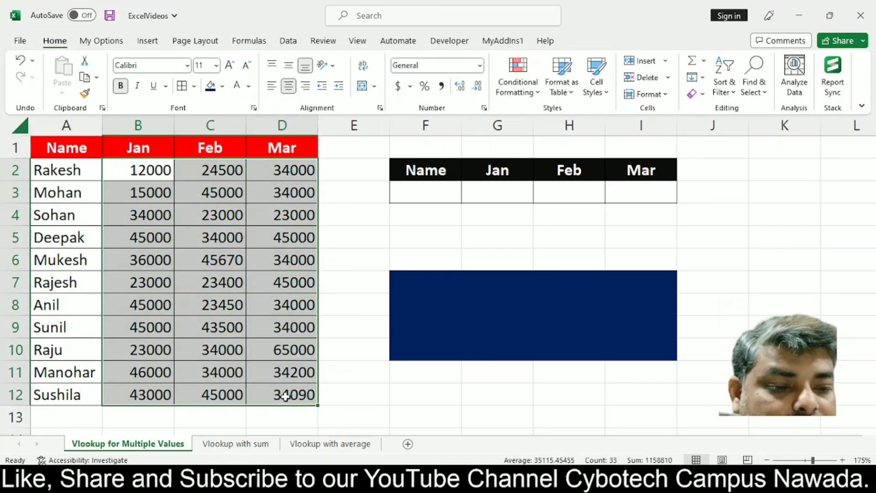
left_click(416, 191)
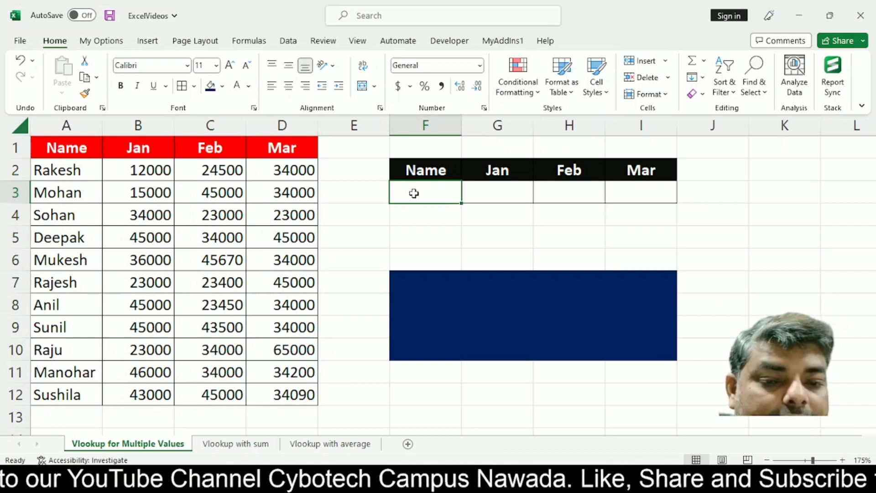
left_click_drag(64, 171, 51, 397)
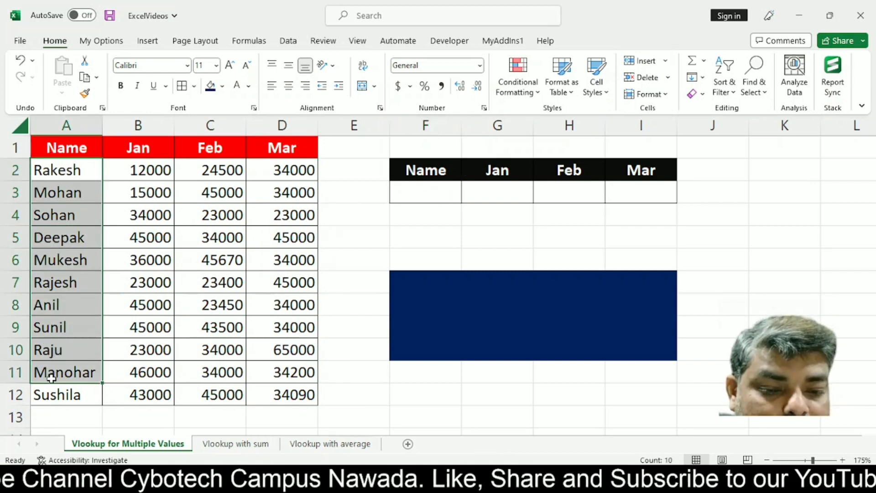
left_click(413, 194)
left_click_drag(486, 195, 652, 194)
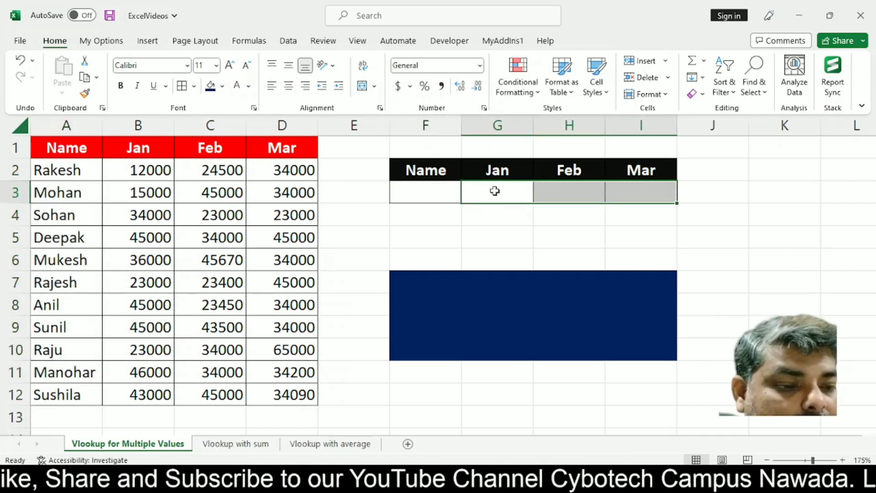
left_click_drag(495, 190, 637, 190)
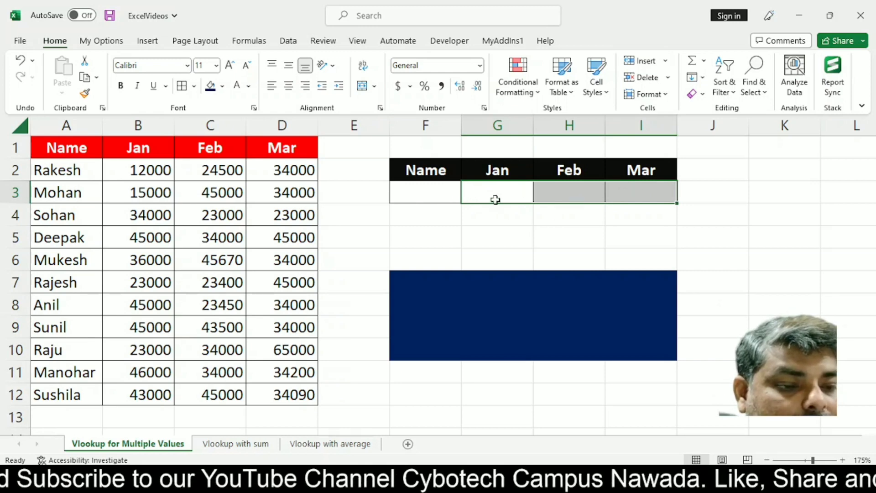
left_click(496, 199)
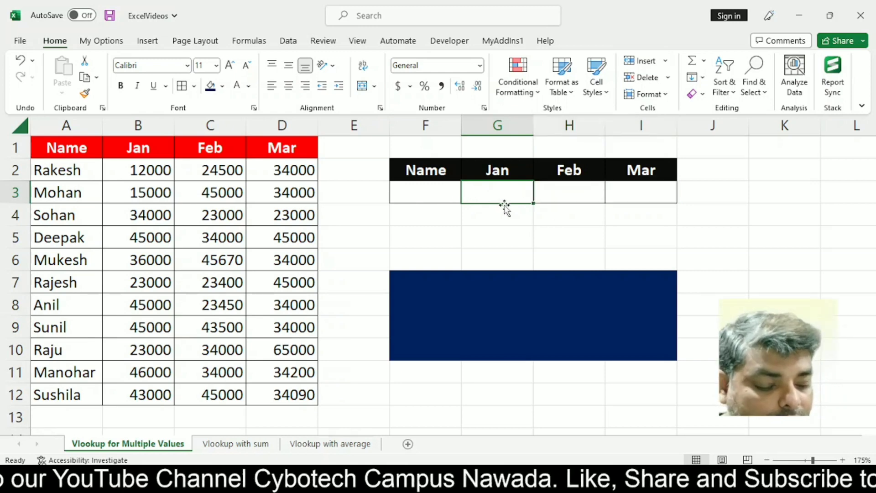
Step: Enter =VLOOKUP(F3,A1:D12,{2,3,4},FALSE) in G3
type("=vloo")
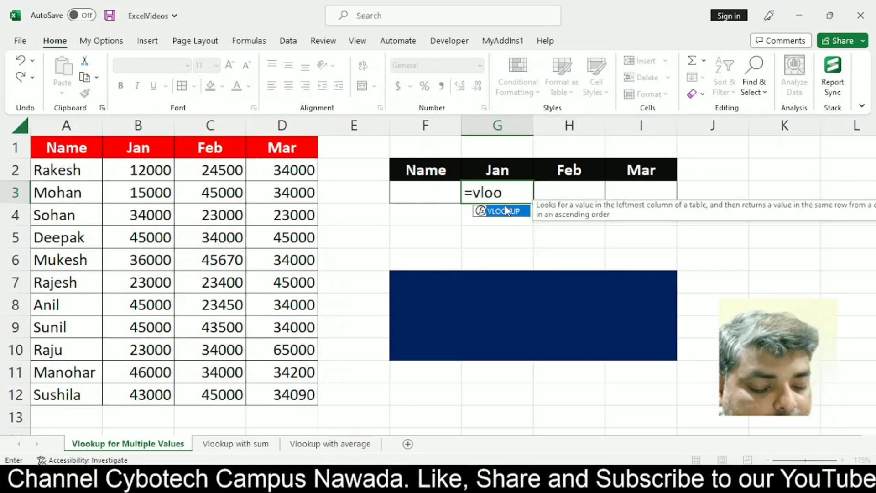
type("kup(")
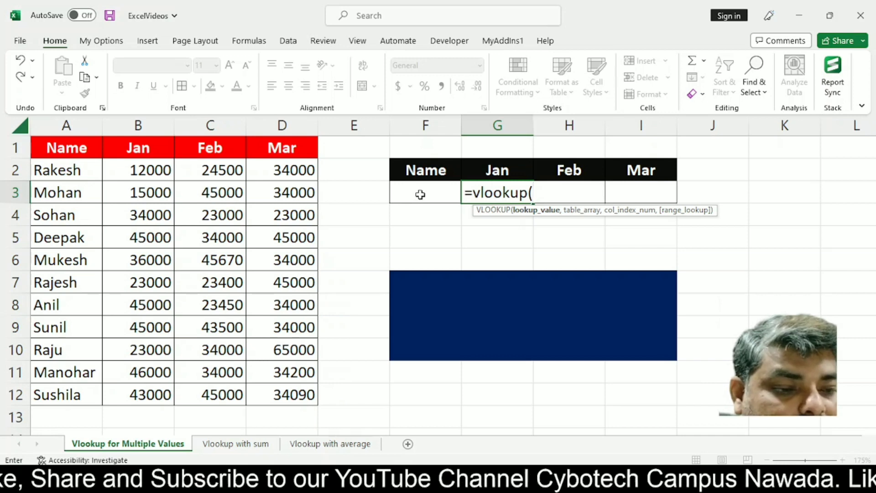
left_click(420, 195)
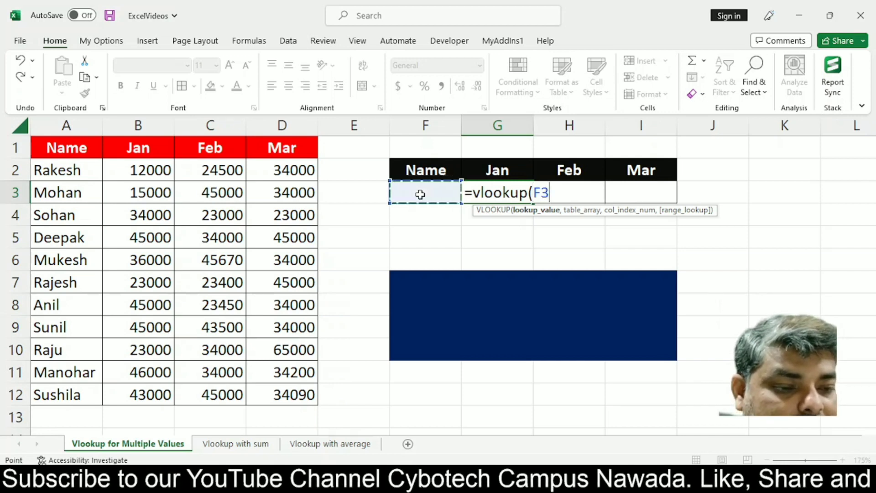
type(",")
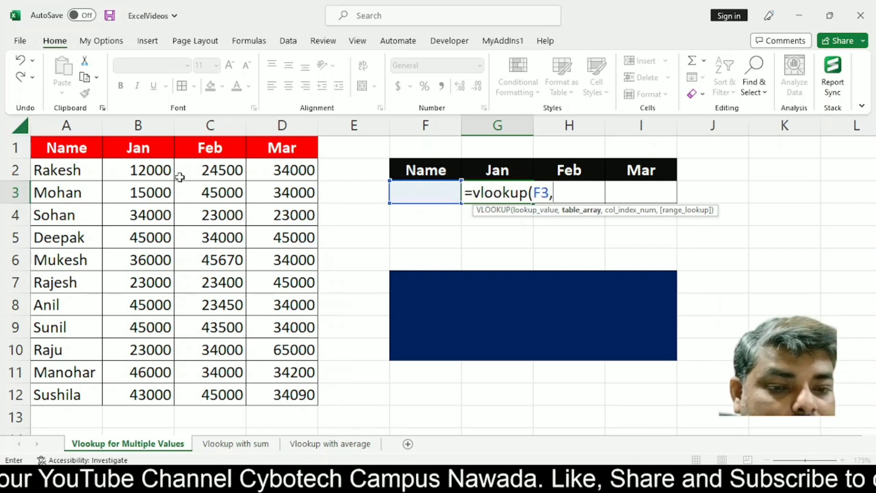
mouse_move(69, 147)
left_mouse_down()
mouse_move(309, 361)
mouse_move(309, 395)
left_mouse_up()
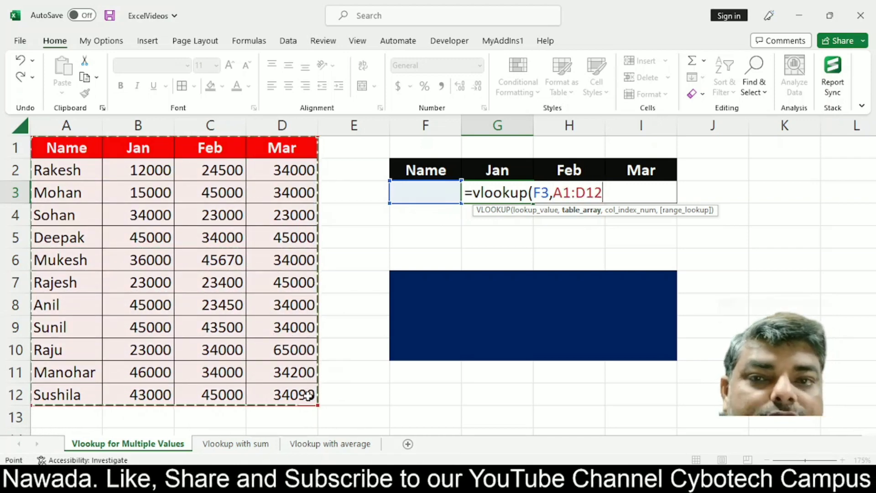
type(",")
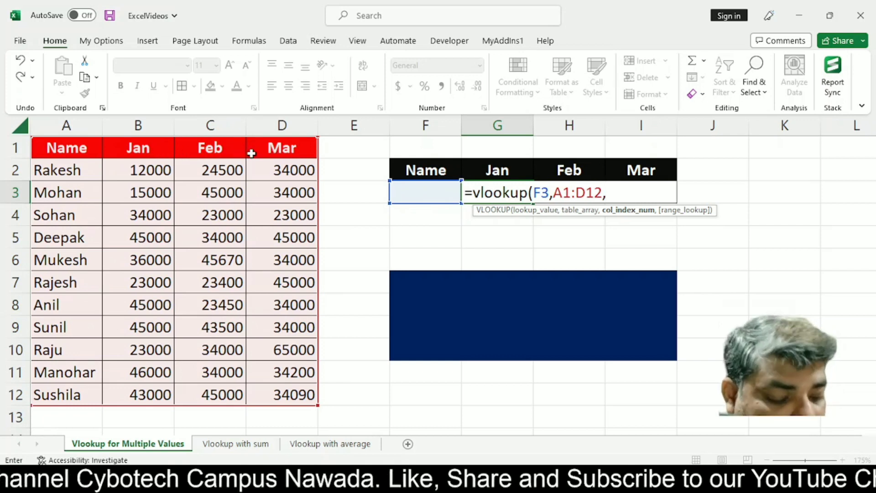
type("{2,3,4")
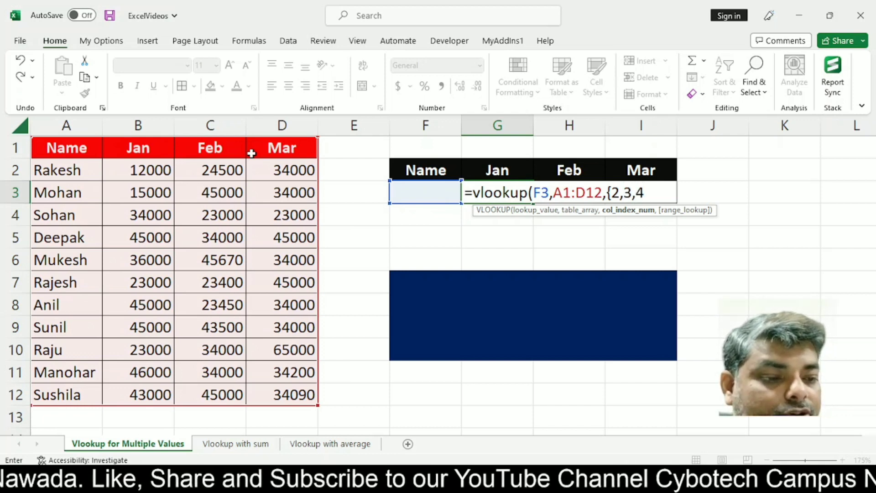
type("}")
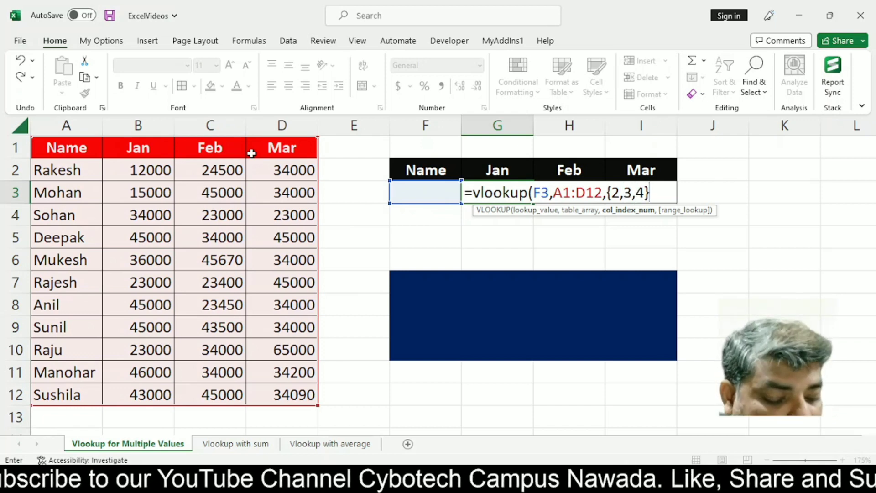
type(",")
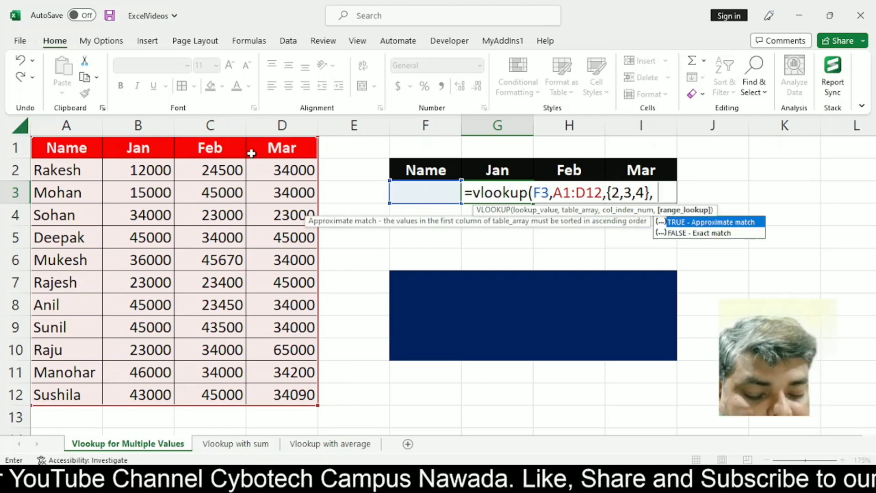
type("false)")
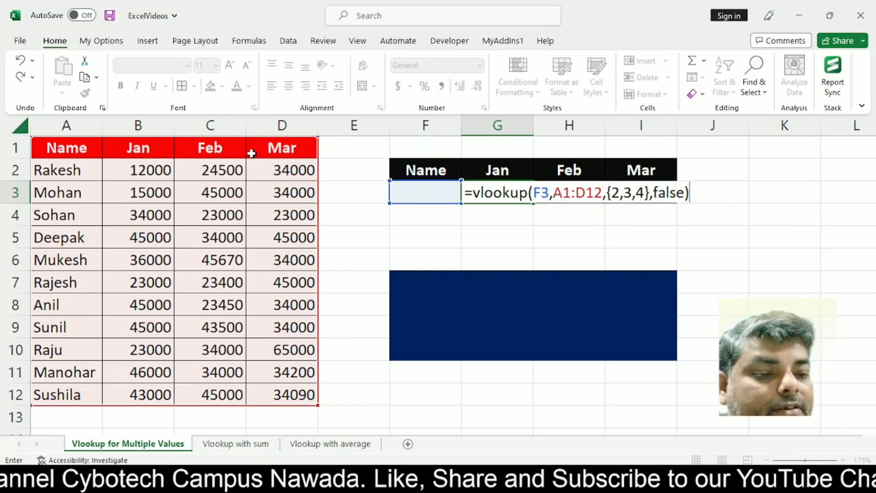
key("Return")
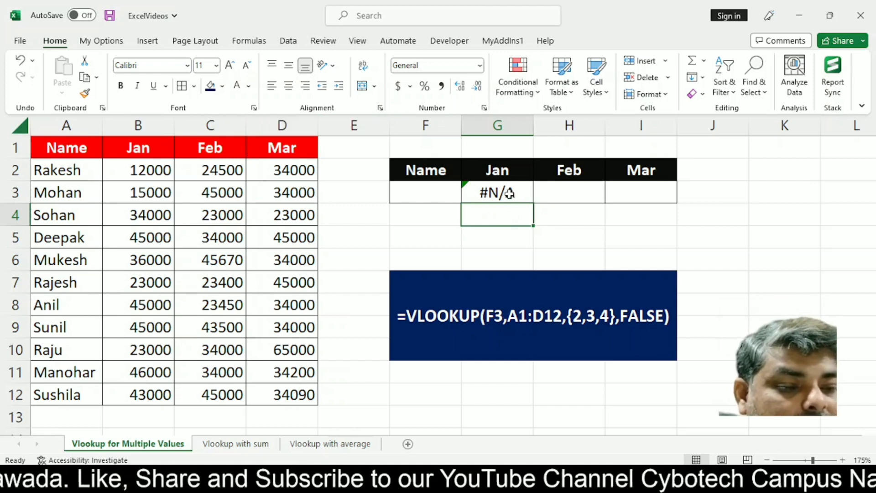
Step: Enter Sohan in F3 and compare the returned Jan–Mar values with Sohan's row in the table
left_click(509, 193)
left_click(412, 195)
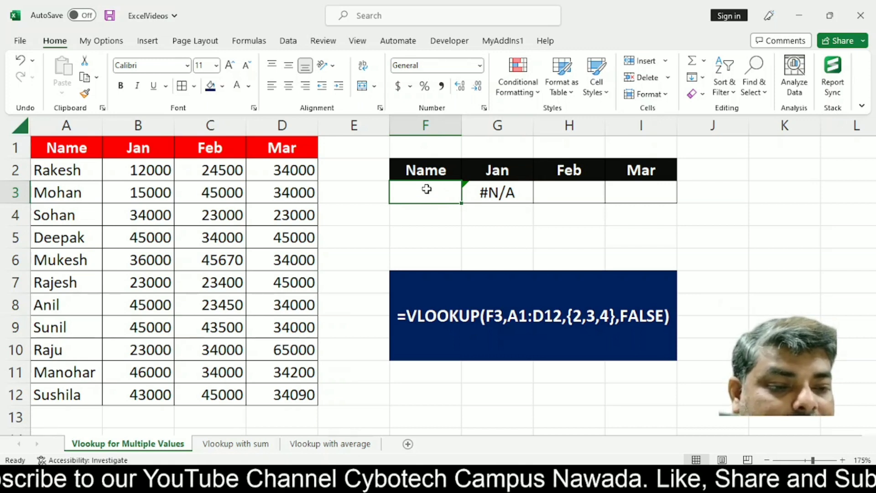
type("Sohan")
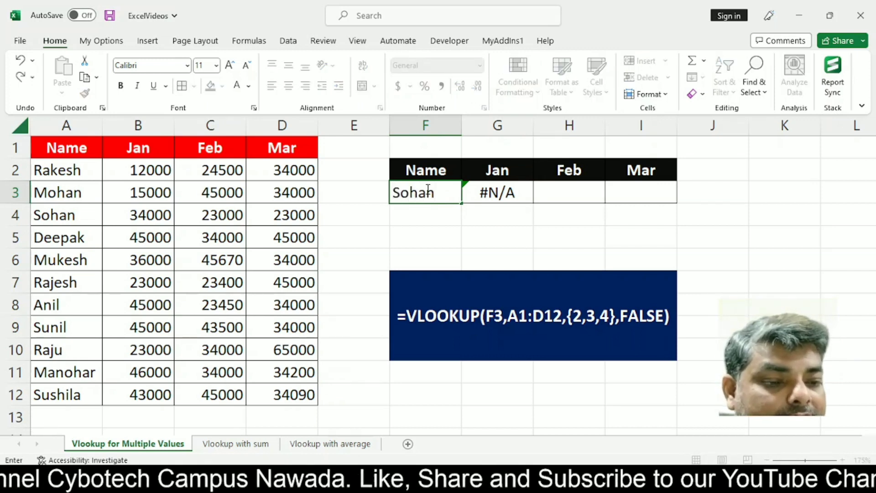
key("Return")
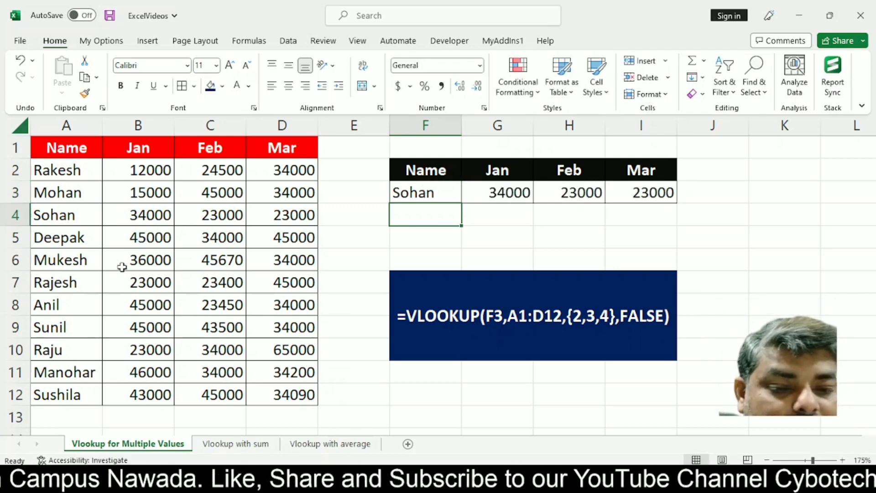
left_click_drag(121, 215, 285, 214)
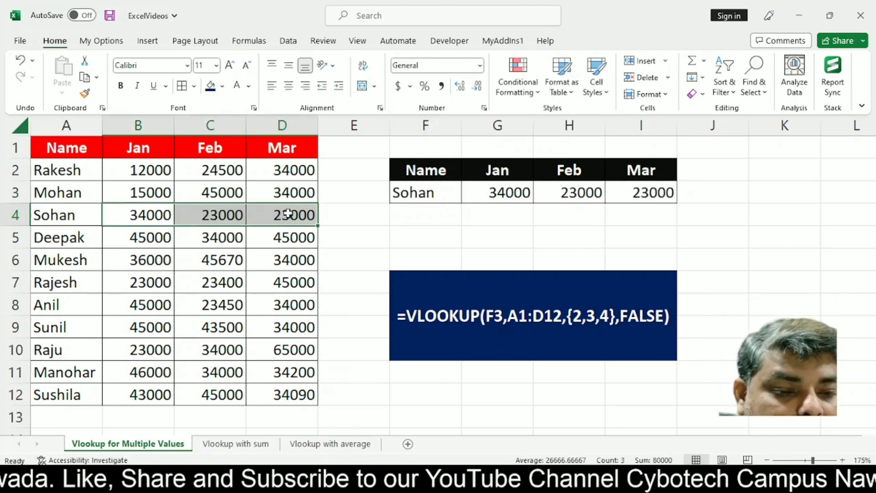
left_click_drag(495, 193, 636, 193)
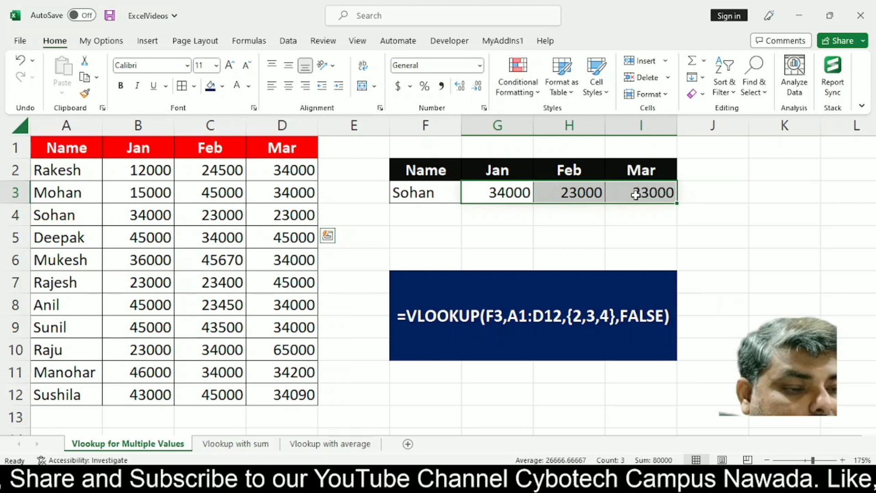
Step: Change F3 to Sunil and check the returned values against the names and B2:D12 figures
left_click(409, 195)
type("Su")
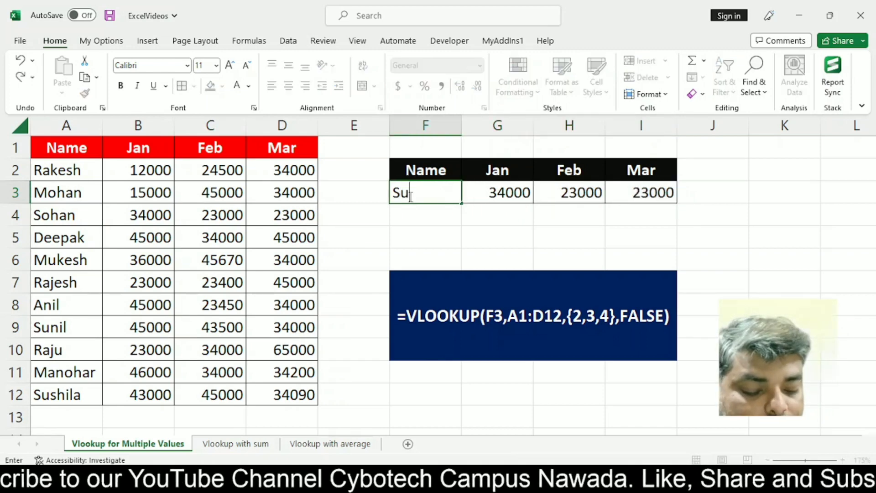
type("nil")
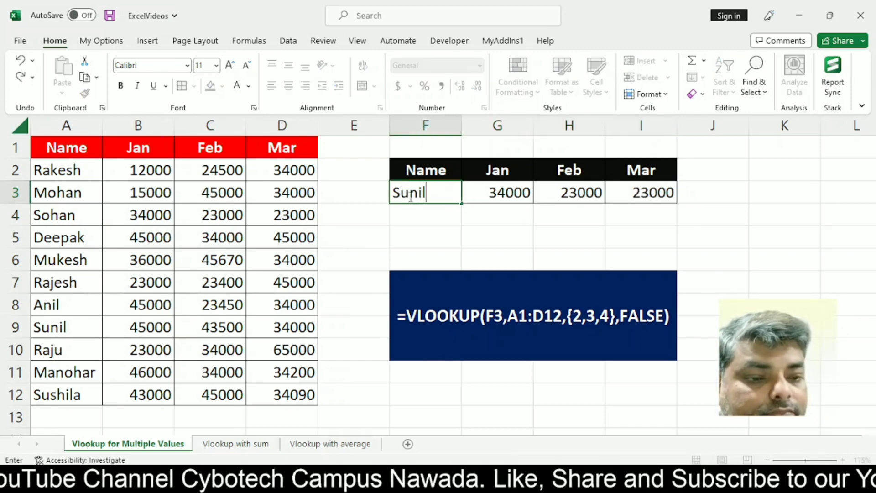
key("Return")
left_click_drag(511, 192, 642, 194)
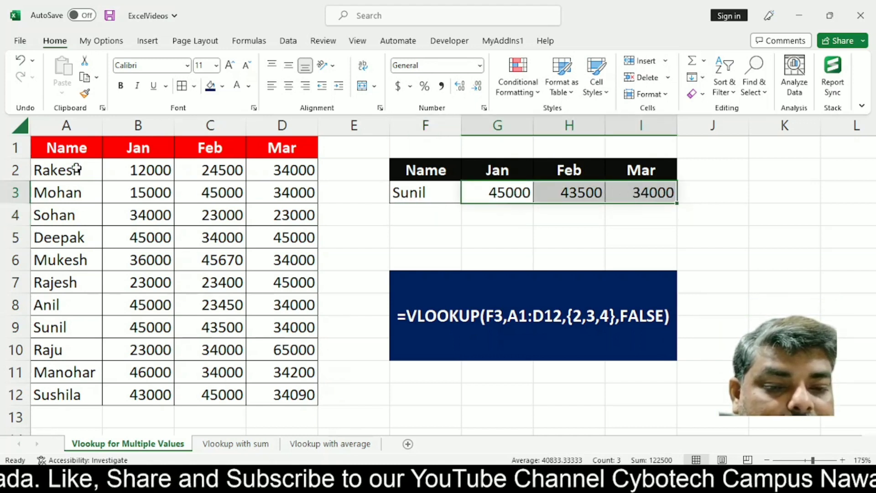
left_click_drag(72, 170, 71, 393)
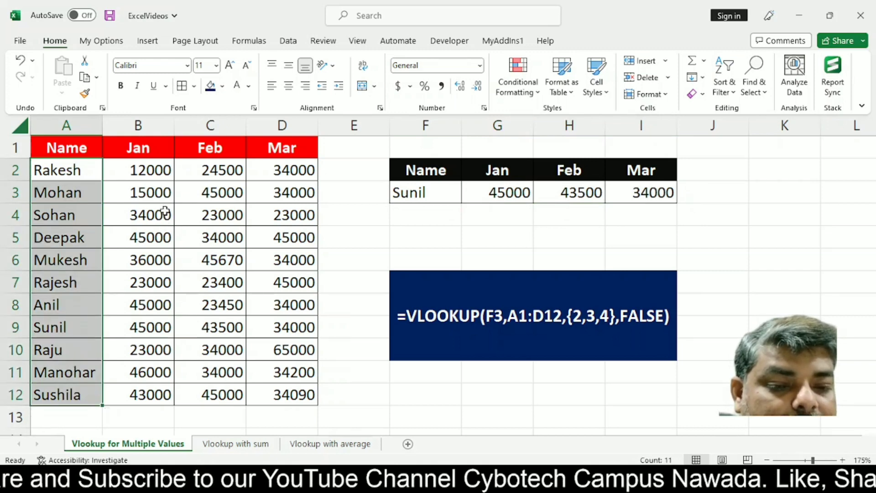
left_click_drag(156, 171, 283, 389)
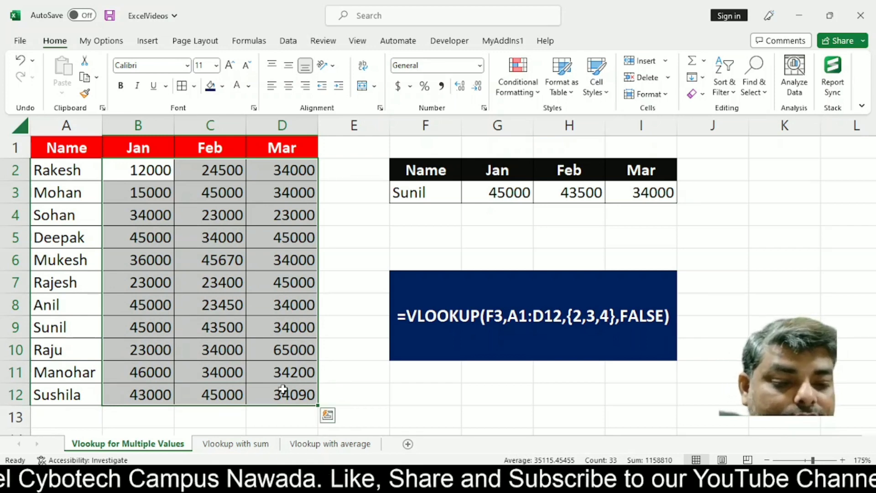
Step: On the 'Vlookup with sum' sheet, put Deepak in F3 and select his B5:D5 values to preview the sum
left_click(229, 445)
key("Down")
key("Down")
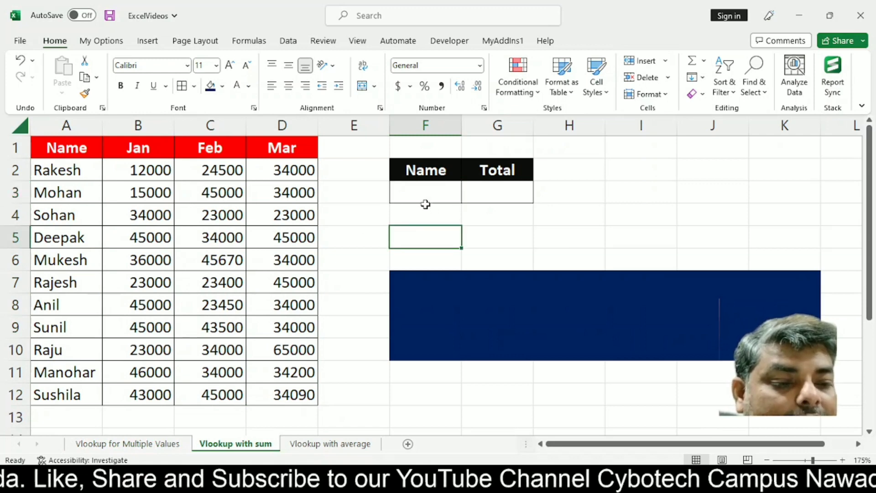
left_click(414, 201)
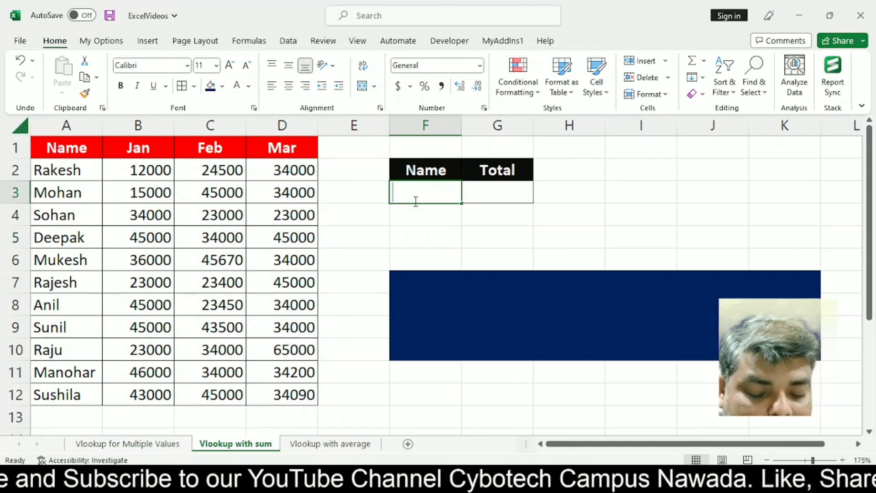
type("Deepak")
key("BackSpace")
key("BackSpace")
key("BackSpace")
type("Deepak")
key("Return")
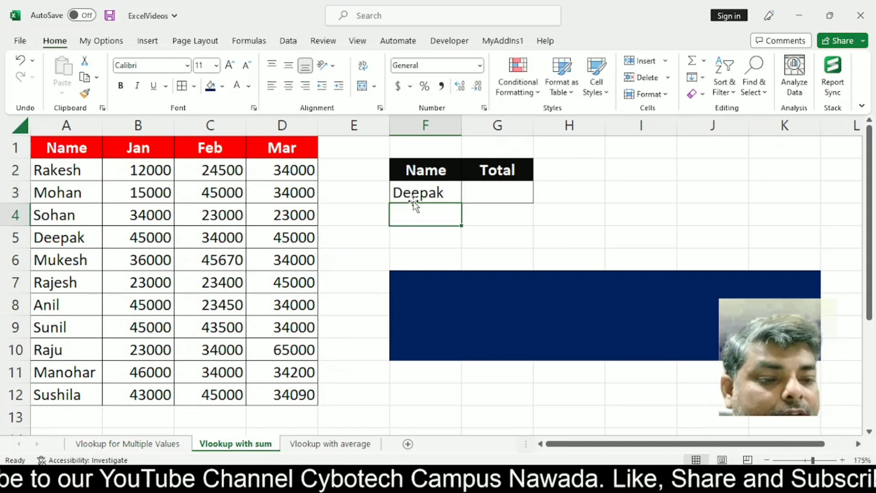
left_click(92, 237)
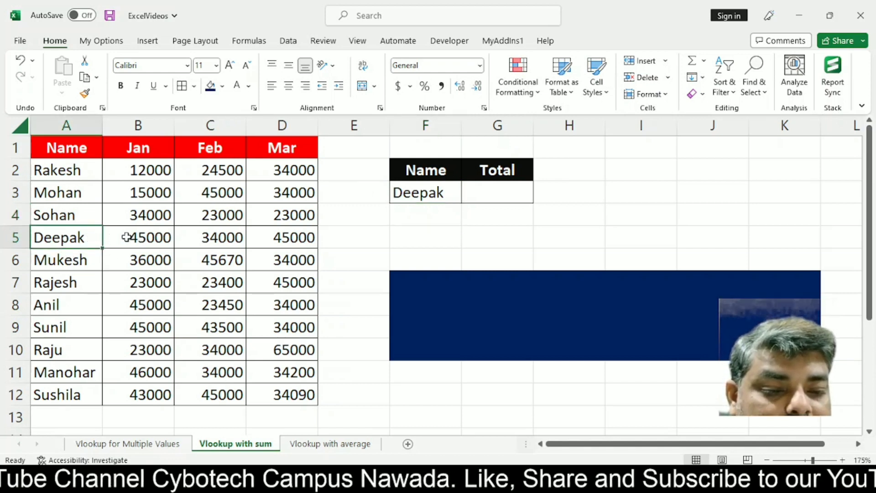
left_click_drag(133, 237, 285, 237)
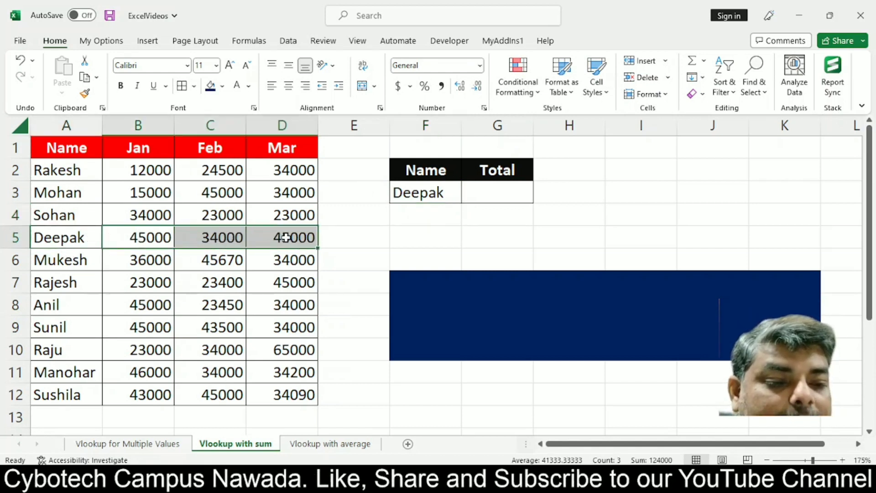
left_click(485, 195)
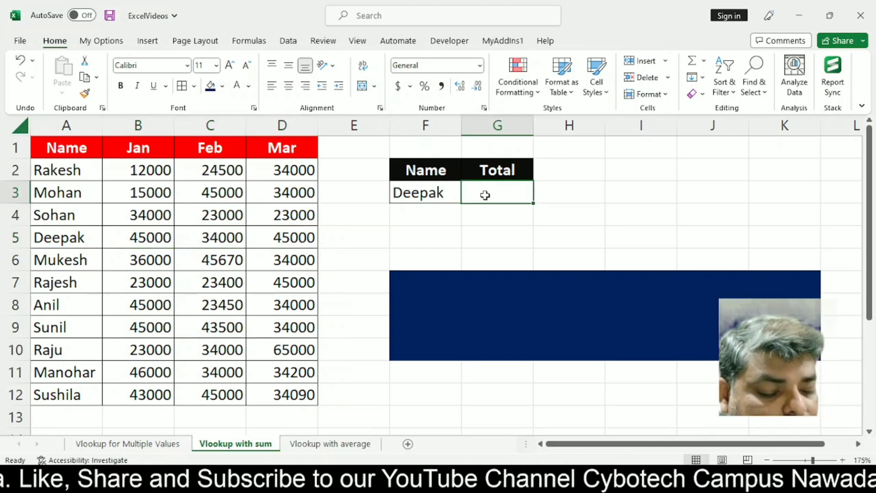
Step: Enter =SUM(VLOOKUP(F3,A1:D12,{2,3,4},FALSE)) in G3, giving Deepak's total of 124000
type("=sum(")
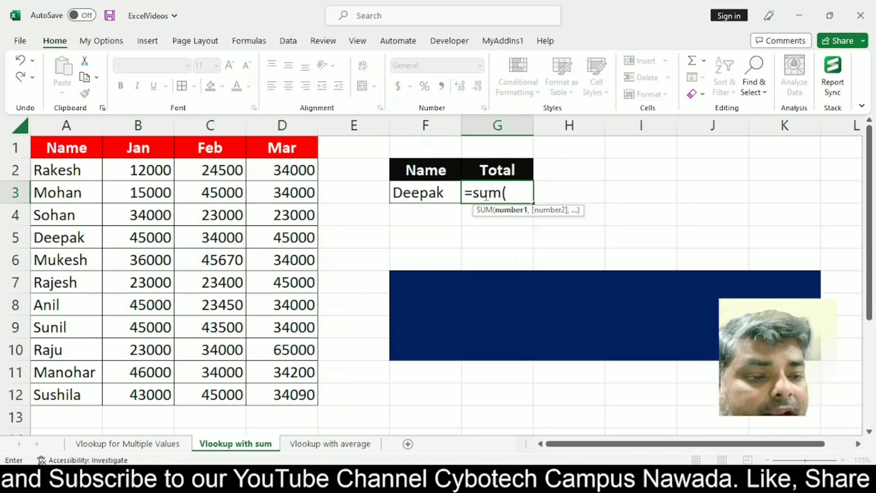
type("vllo")
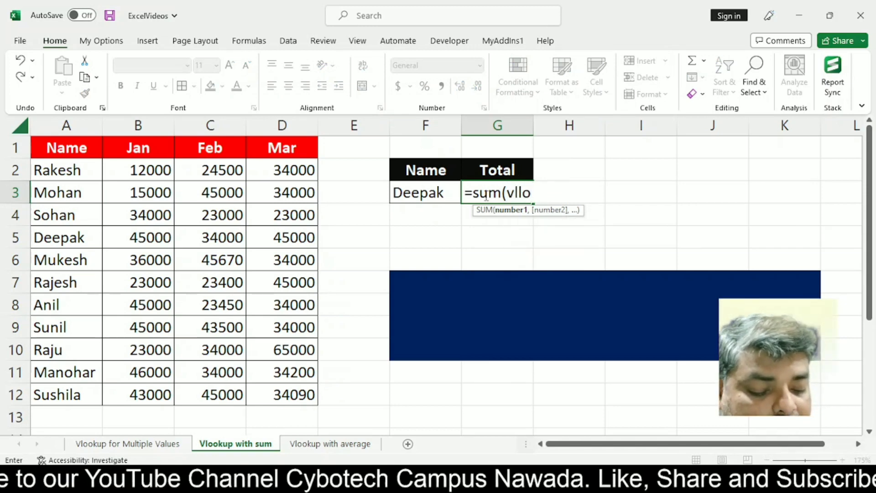
type("kup")
key("BackSpace")
key("BackSpace")
key("BackSpace")
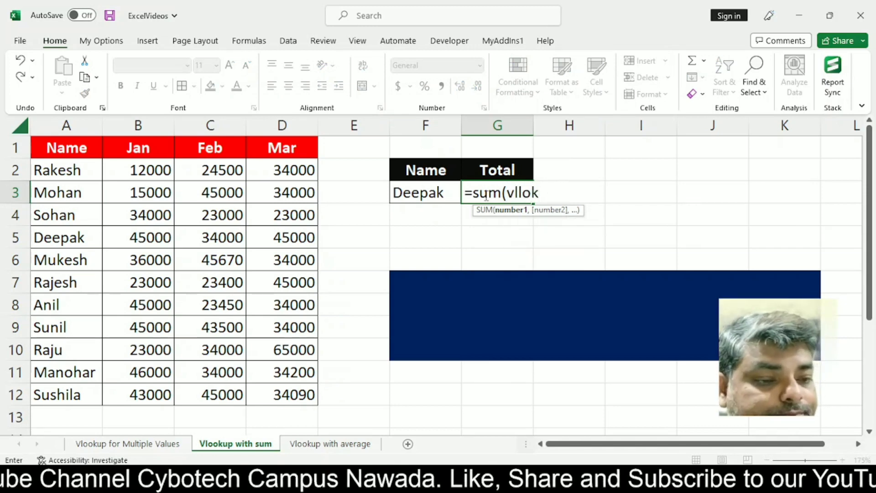
key("BackSpace")
key("BackSpace")
key("BackSpace")
type("oo")
key("Tab")
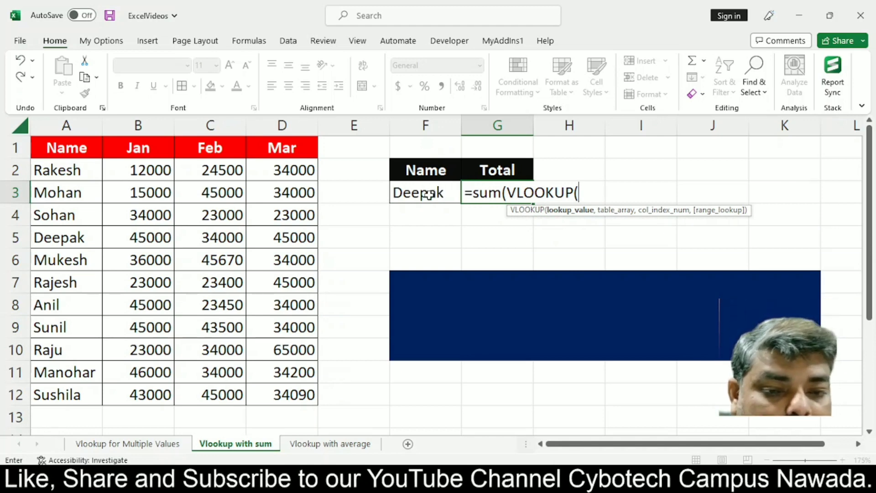
left_click(428, 195)
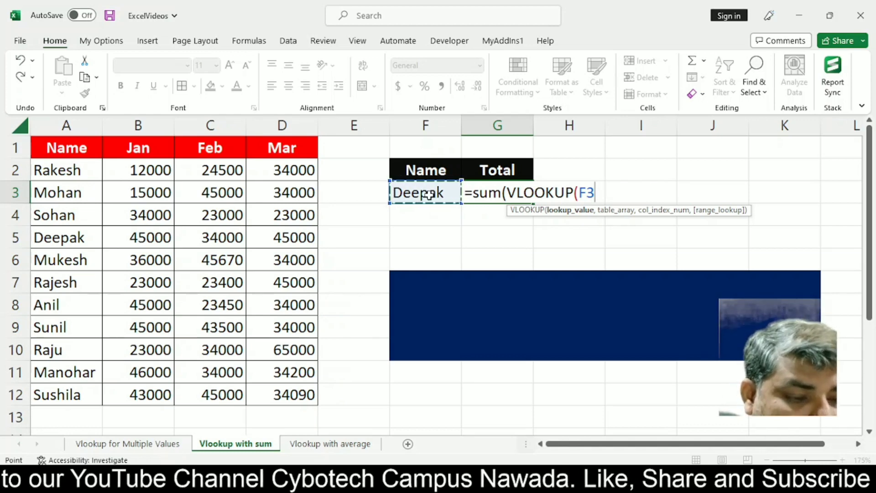
type(",")
mouse_move(79, 148)
left_mouse_down()
mouse_move(213, 237)
mouse_move(306, 395)
left_mouse_up()
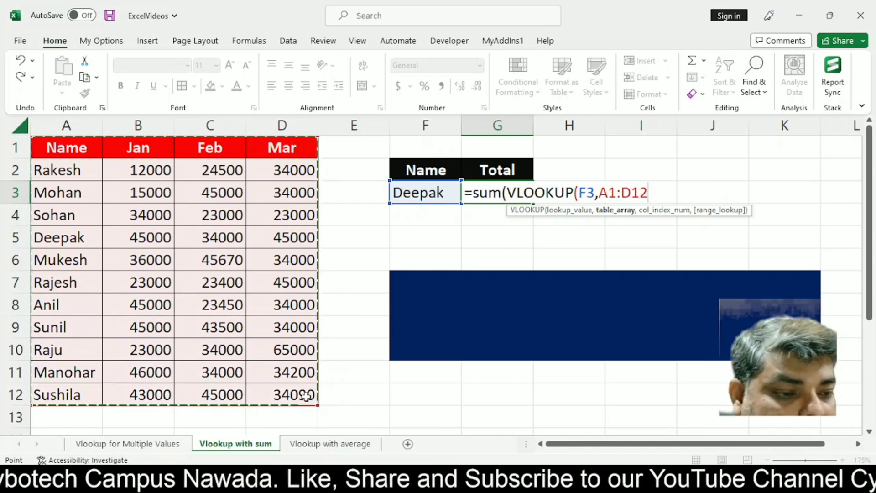
type(",{2,3,4")
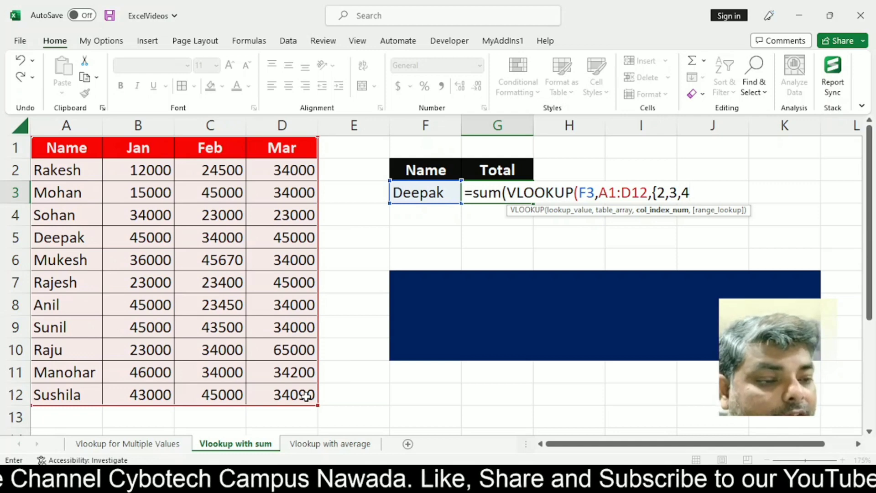
type("},fa")
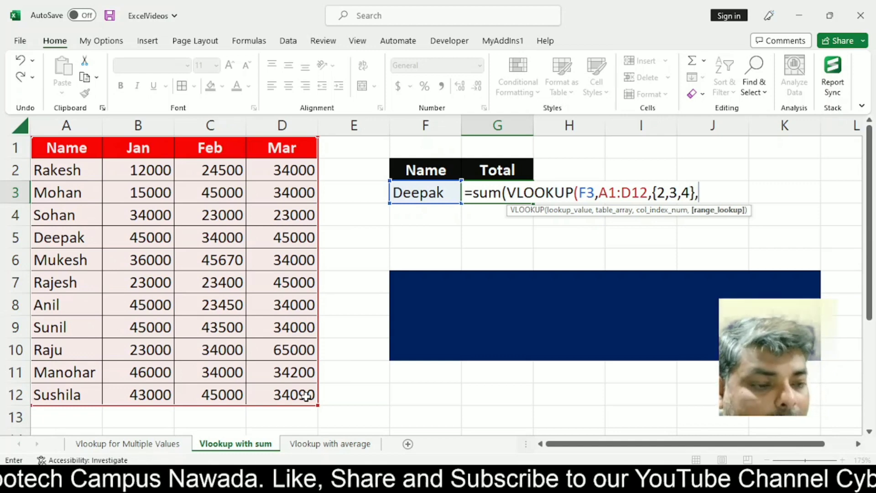
type("lse")
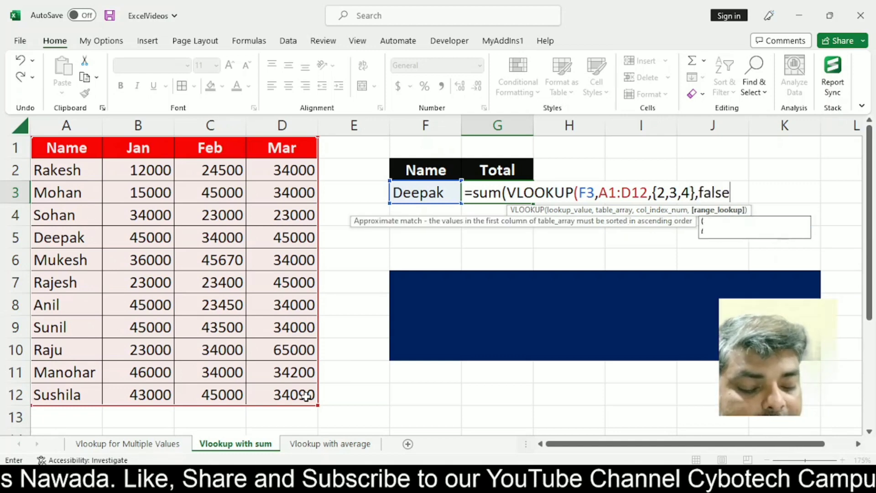
type(")")
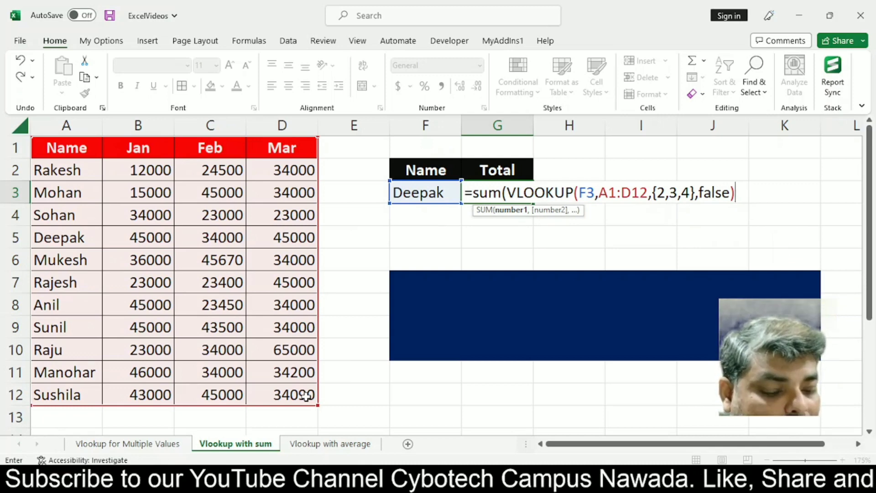
type(")")
key("Return")
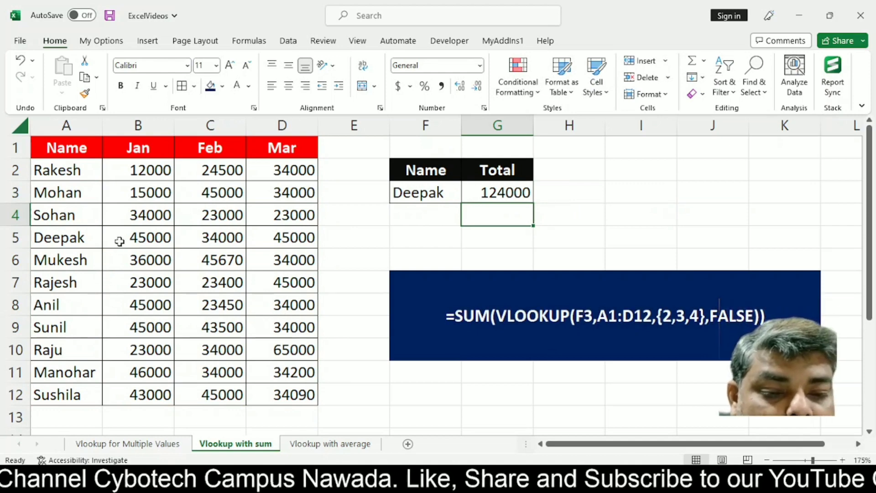
Step: Verify Deepak's total, then on the 'Vlookup with average' sheet enter Sunil in F3 and select B9:D9
left_click_drag(132, 237, 294, 237)
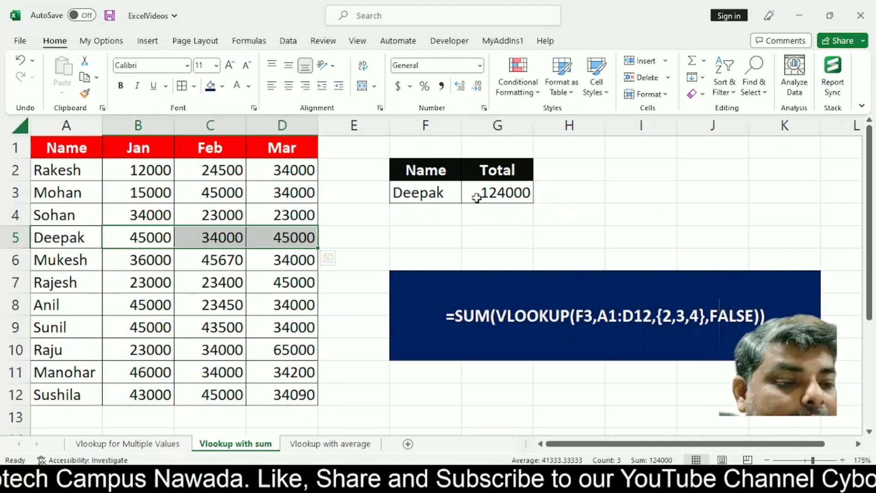
left_click(477, 195)
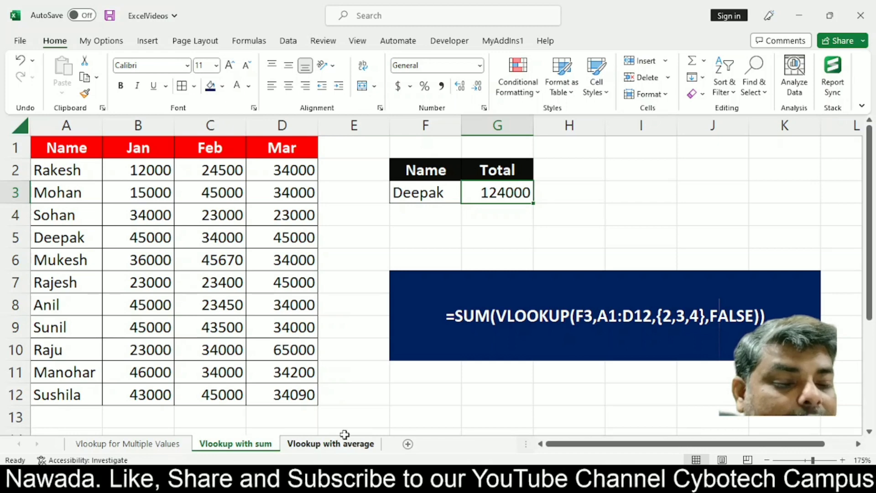
left_click(318, 445)
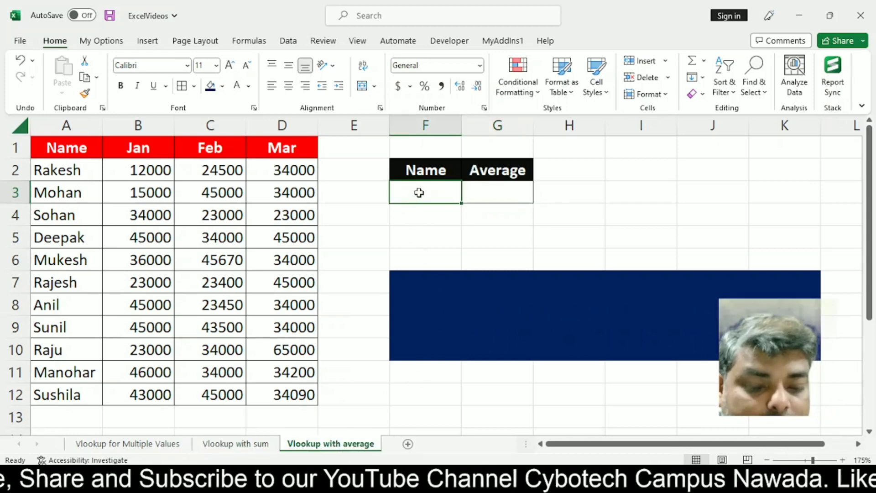
type("Sunil")
key("Return")
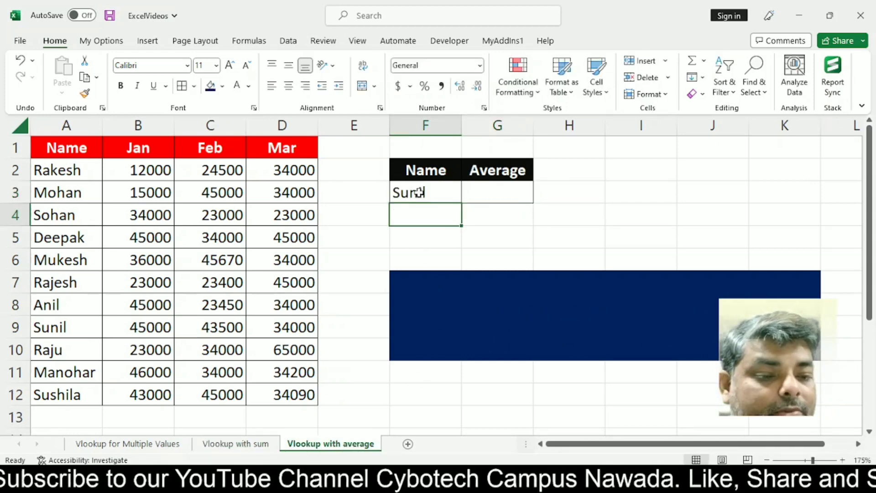
left_click(495, 193)
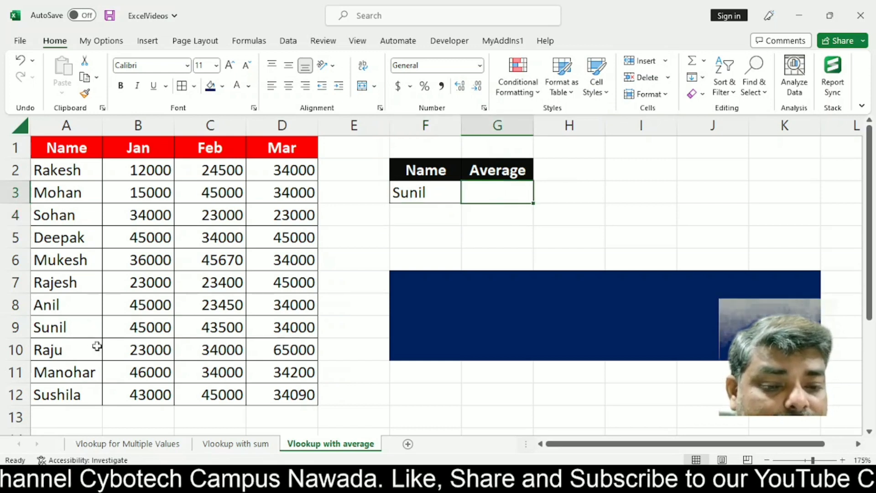
left_click_drag(133, 324, 303, 326)
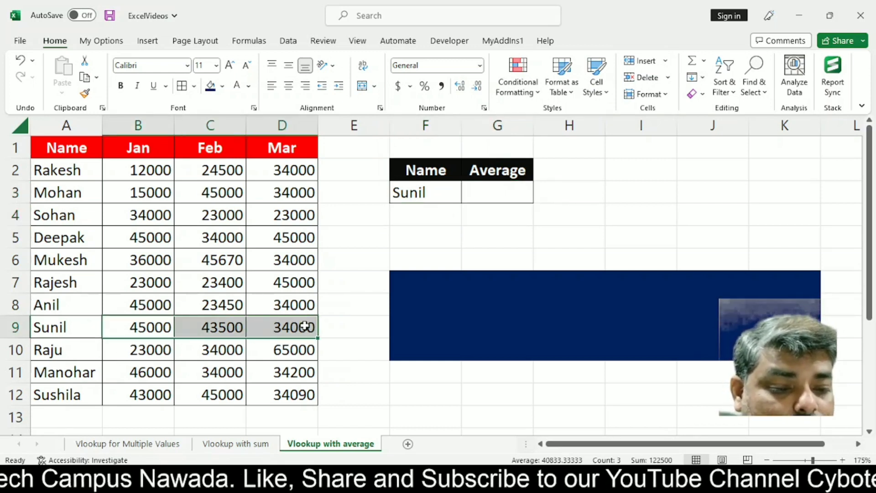
left_click(478, 197)
Step: Enter =AVERAGE(VLOOKUP(F3,A1:D12,{2,3,4},FALSE)) in G3, giving Sunil's average of 40833.3
type("=av")
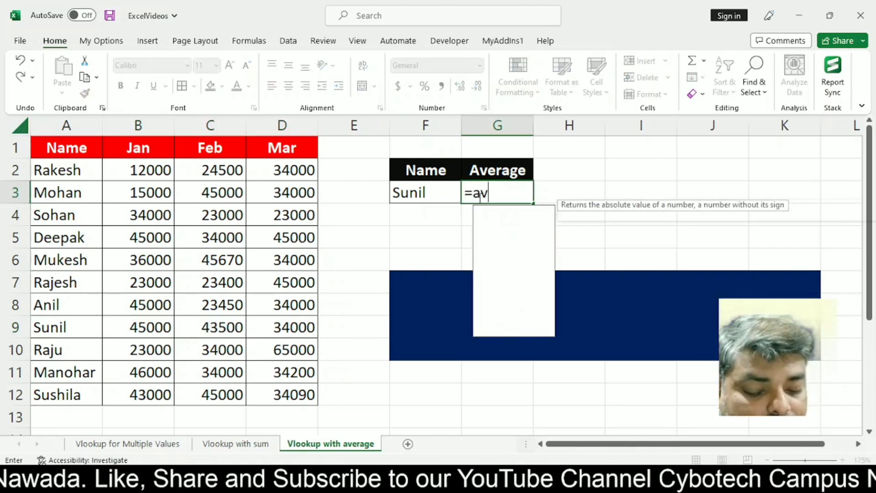
type("erage(")
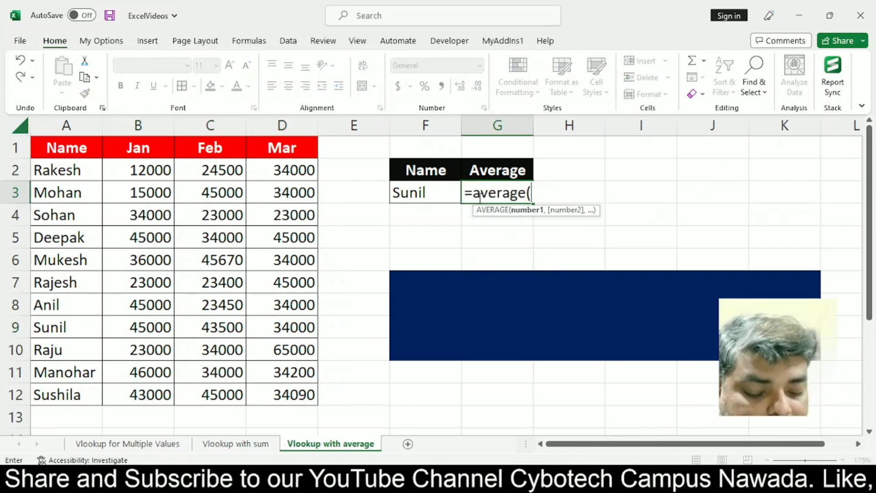
type("vlo")
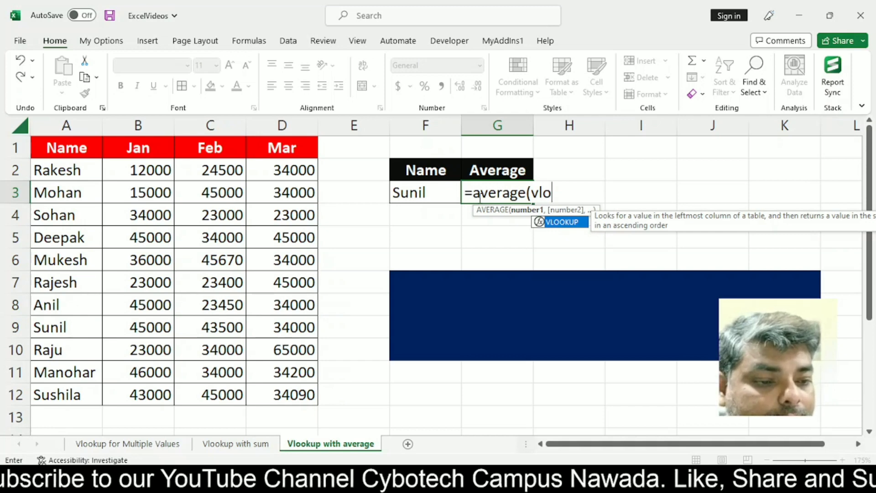
key("Tab")
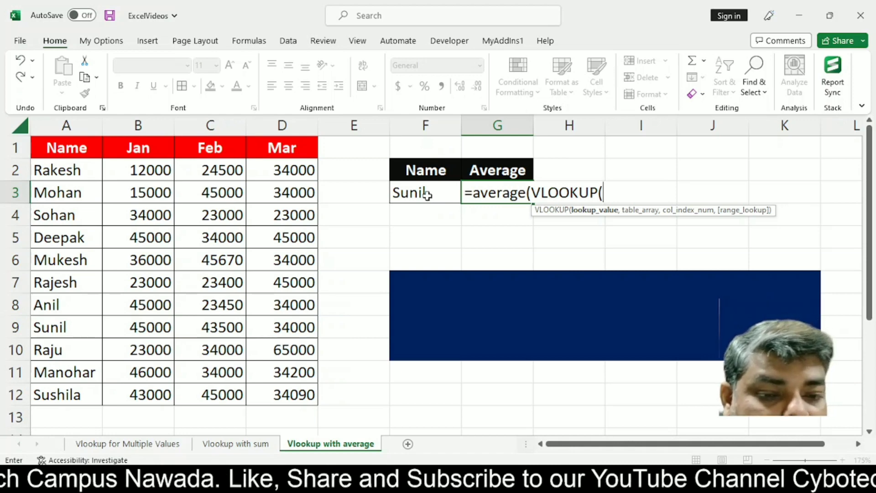
left_click(427, 195)
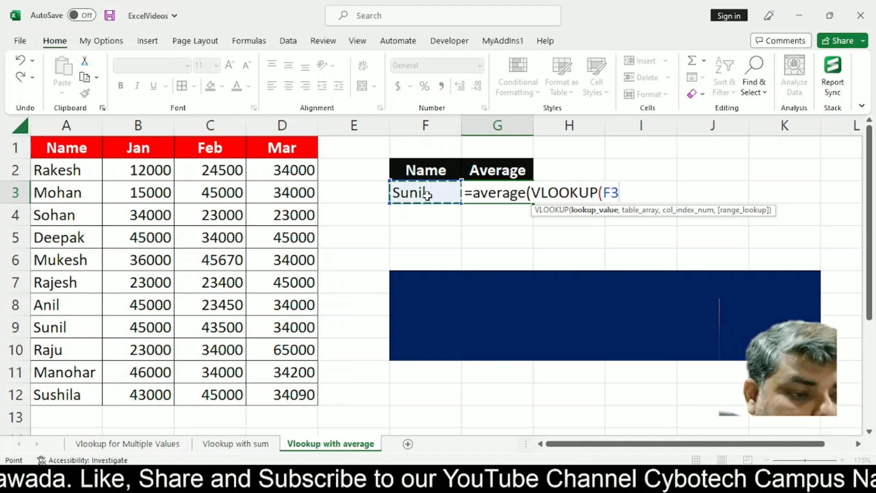
type(",")
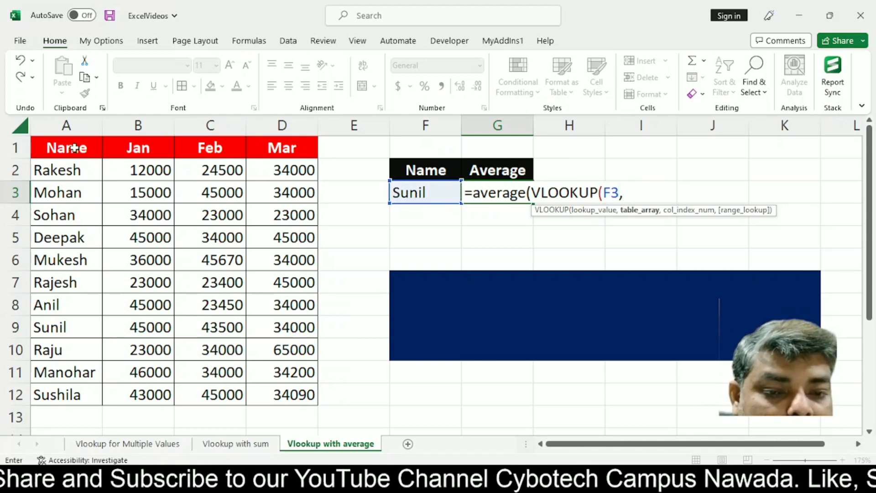
mouse_move(68, 147)
left_mouse_down()
mouse_move(308, 371)
mouse_move(309, 393)
left_mouse_up()
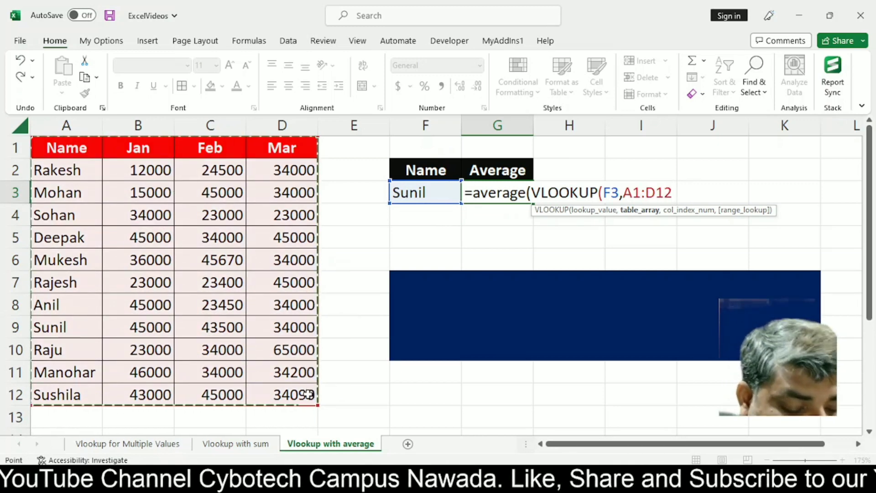
type(",{2,3,4")
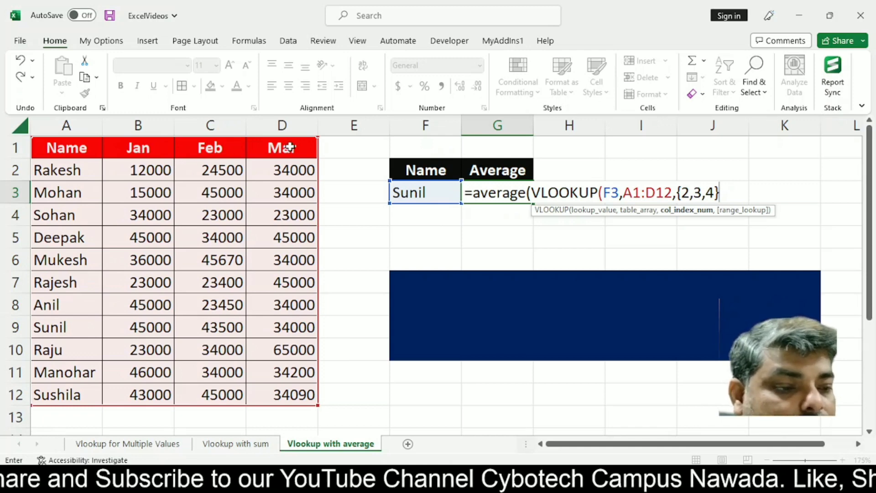
type(",")
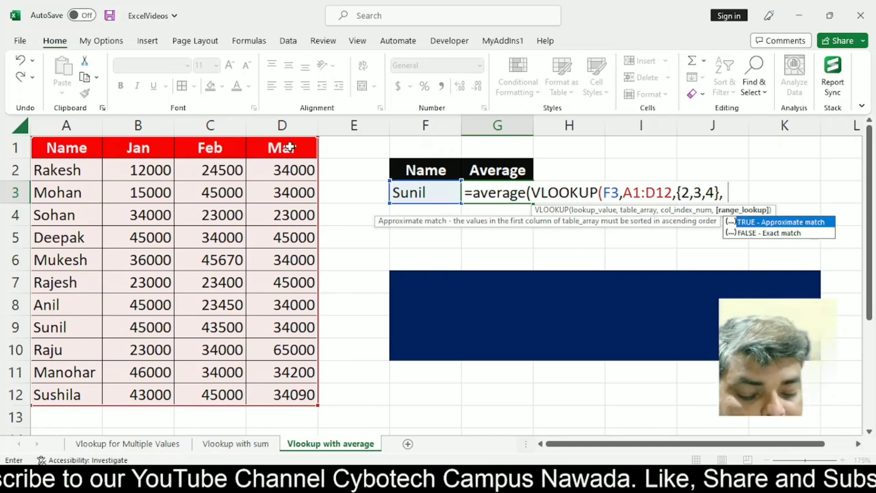
type("false")
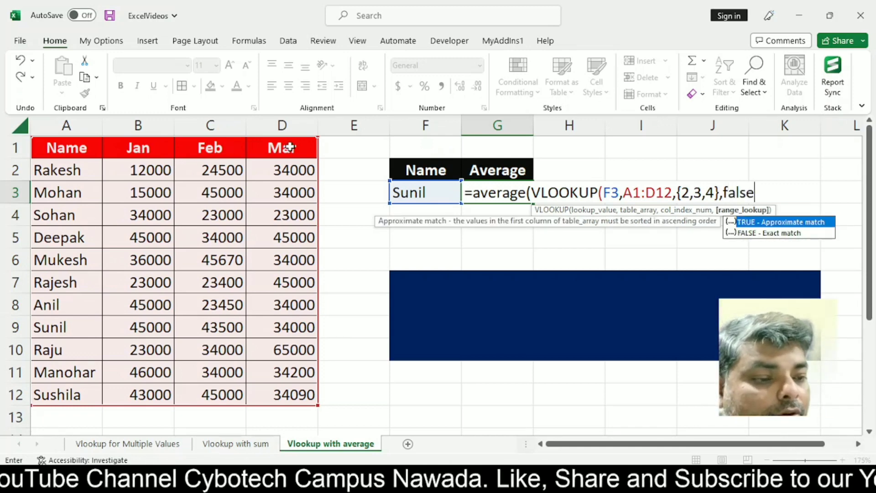
type(")")
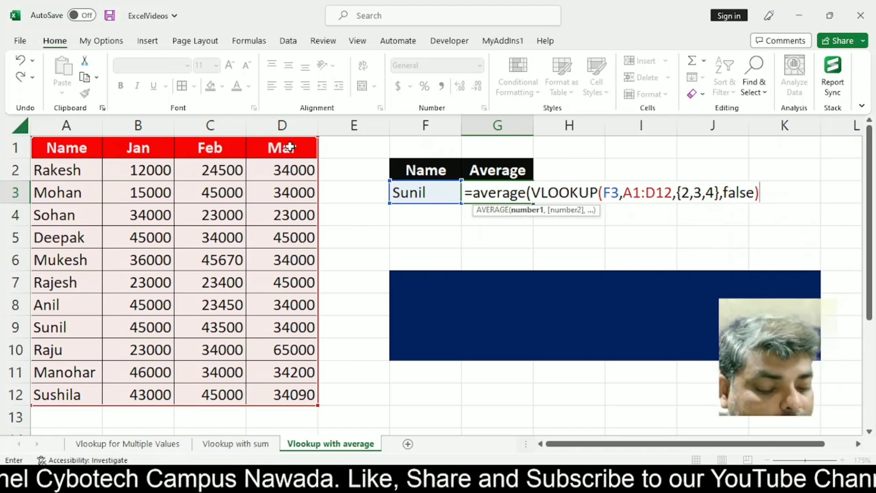
type(")")
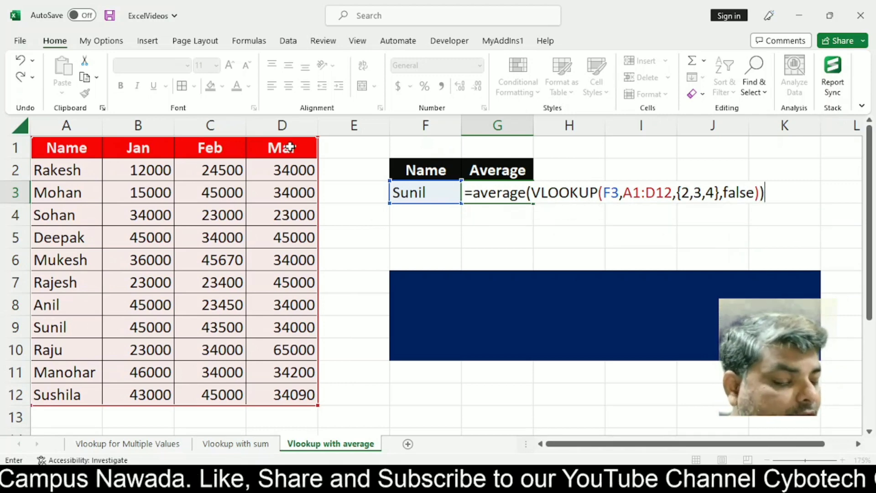
key("Return")
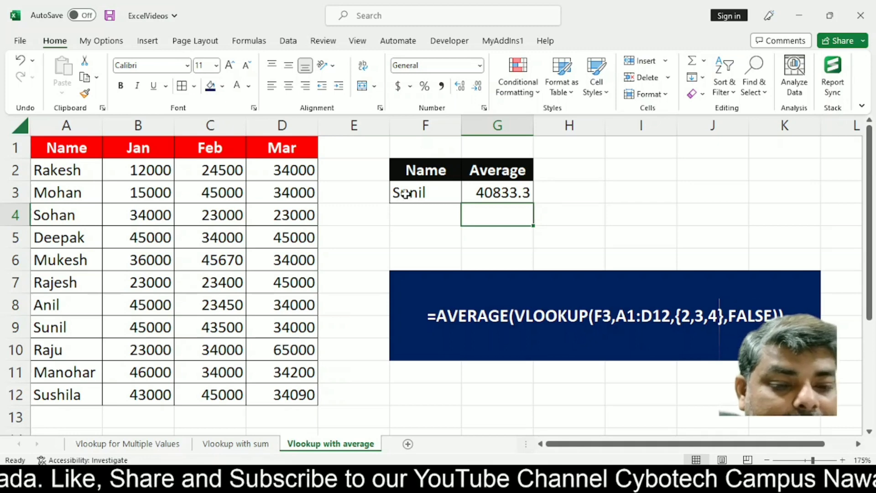
Step: Replace the name in F3 with Sushila so G3's average recalculates to 40696.7
left_click(406, 194)
type("Sush")
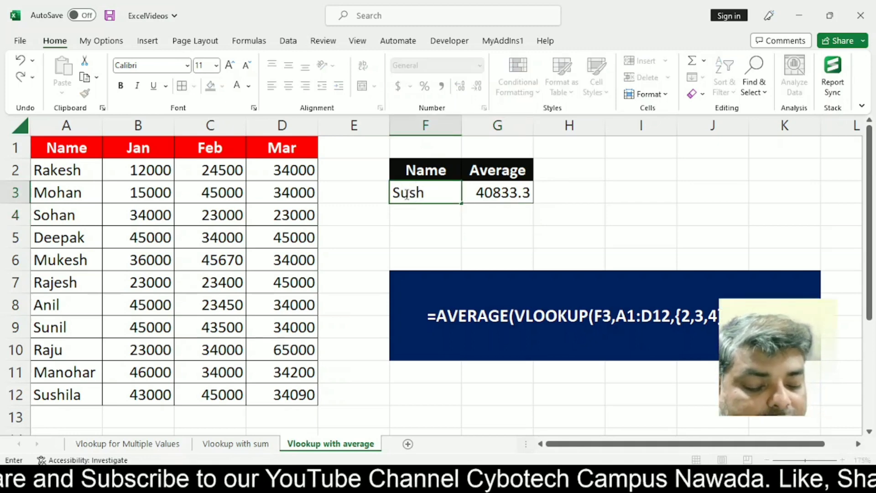
type("ila")
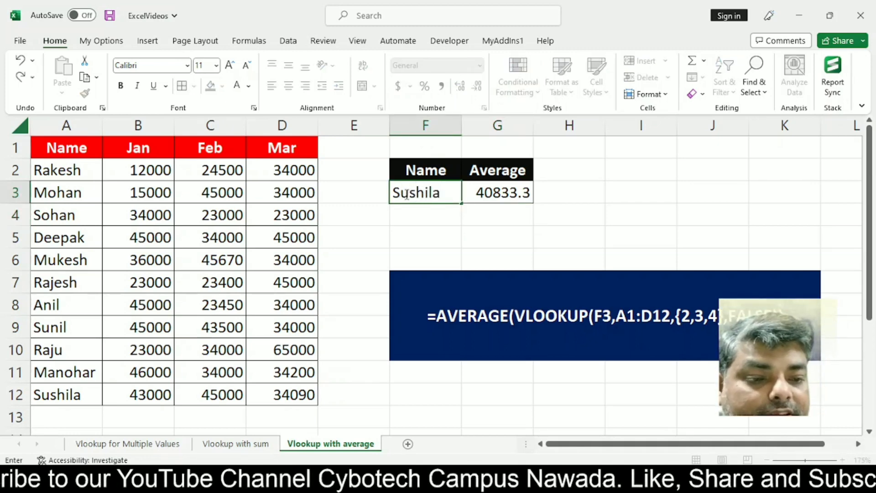
key("Return")
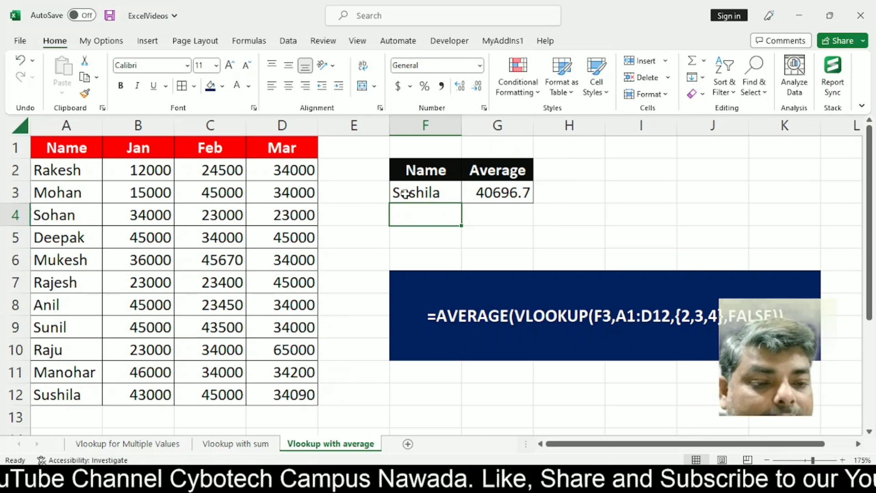
left_click(502, 192)
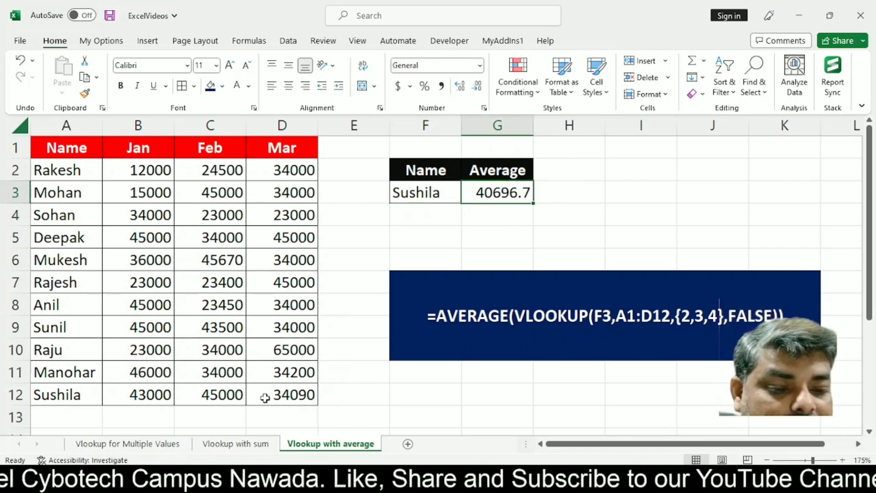
left_click(130, 443)
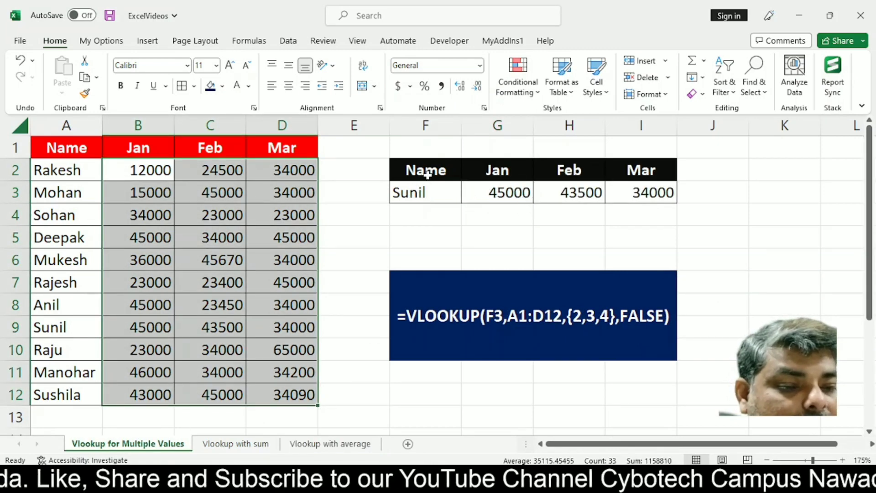
left_click_drag(426, 174, 653, 194)
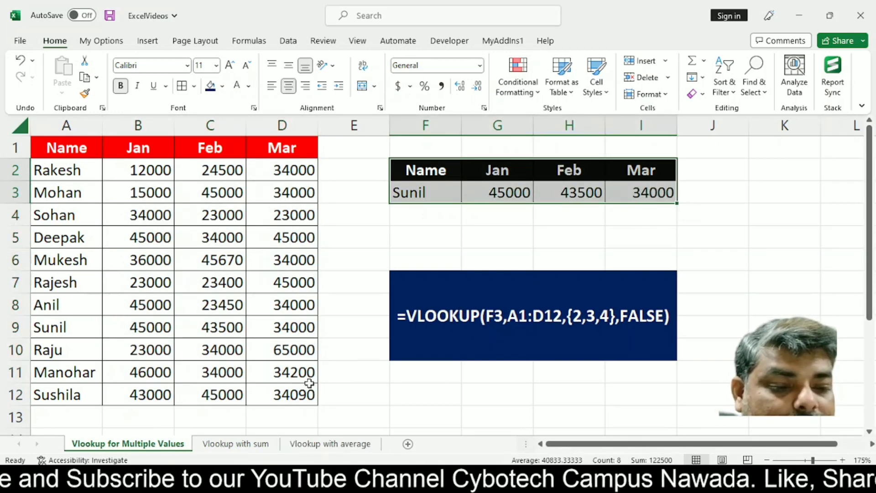
left_click(246, 444)
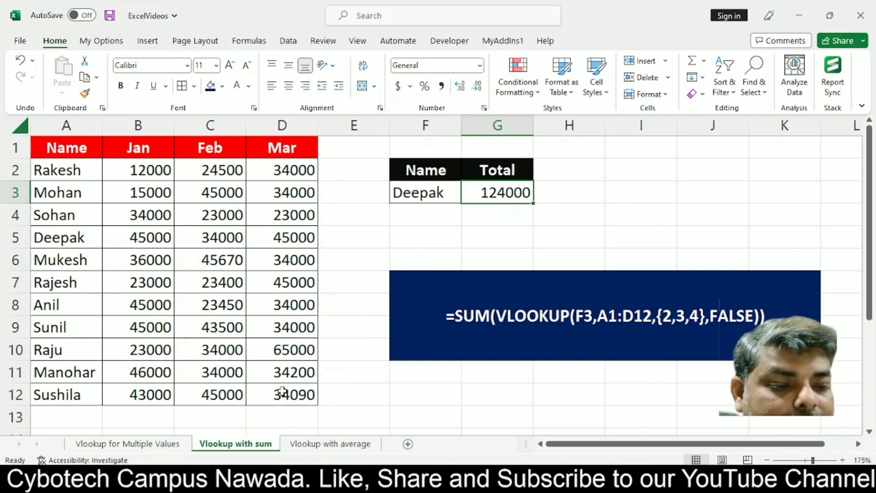
left_click(339, 447)
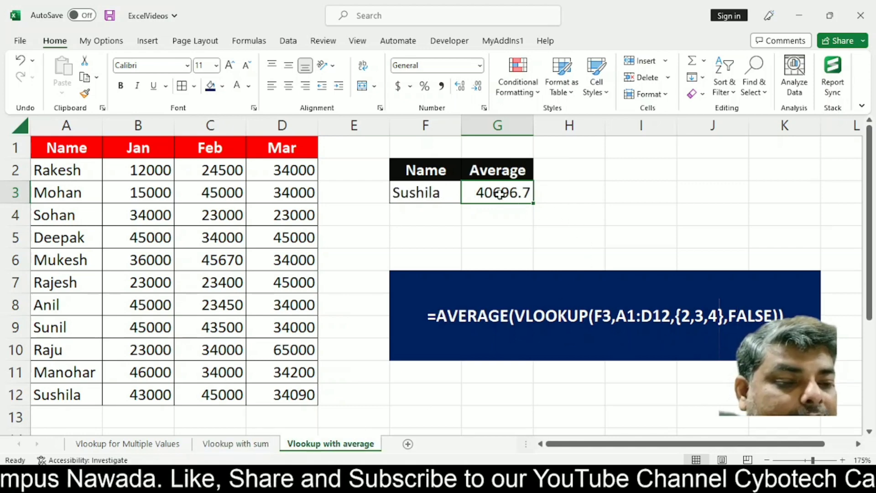